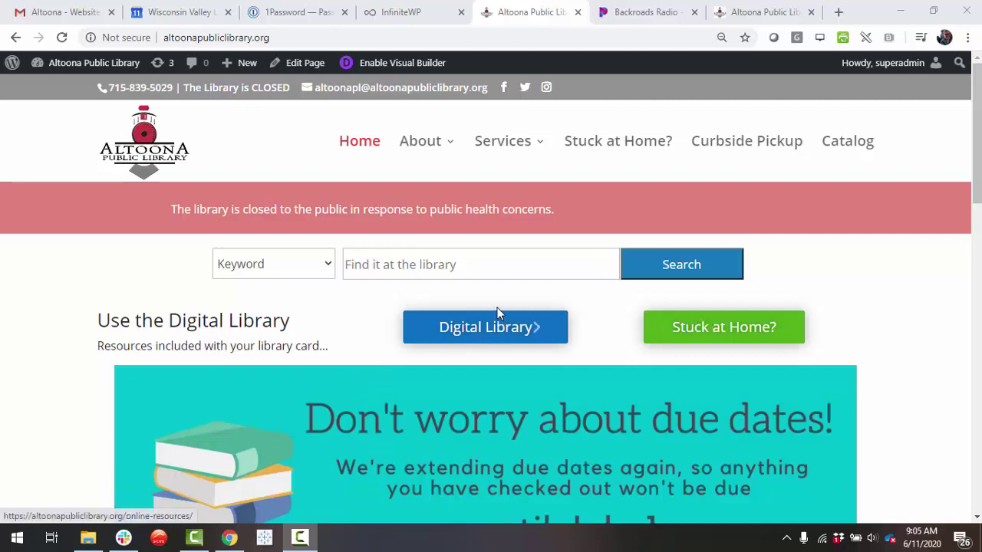
# Go from the site's dashboard to the Media Library.
pyautogui.moveTo(432, 152)
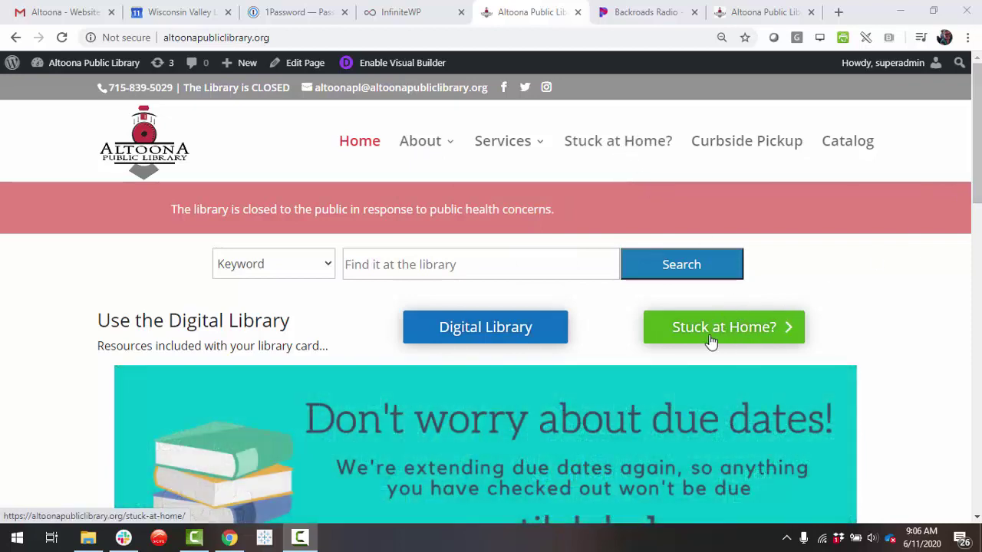
pyautogui.moveTo(517, 141)
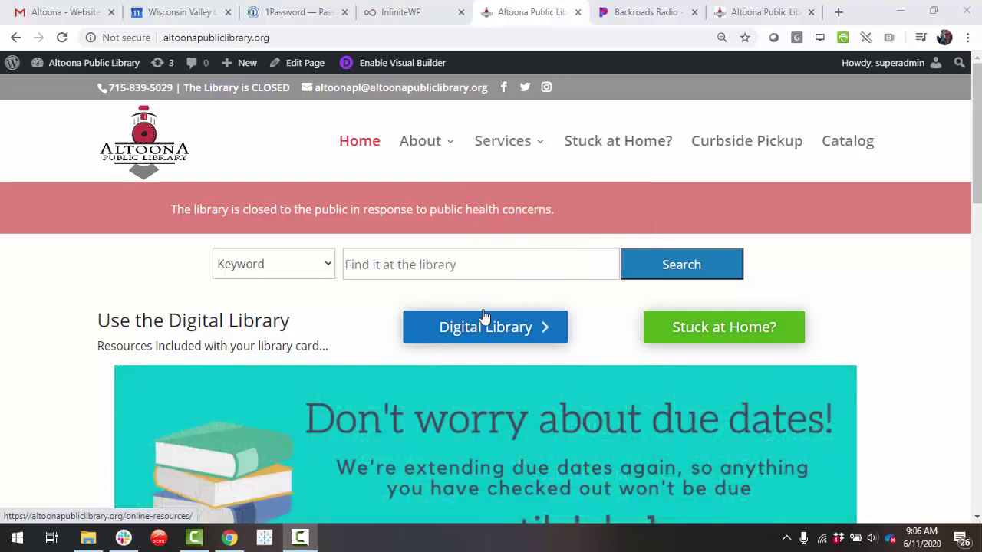
pyautogui.click(84, 73)
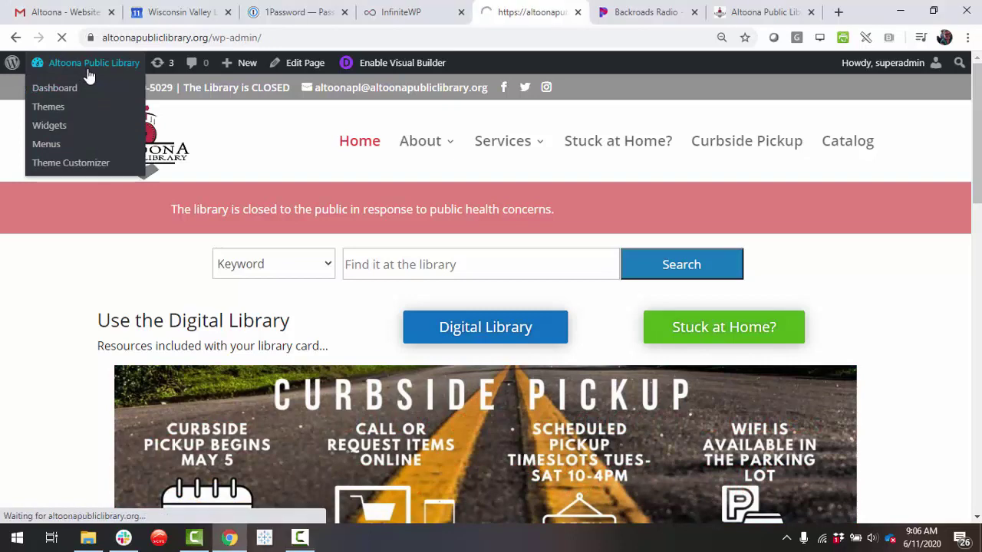
pyautogui.moveTo(43, 205)
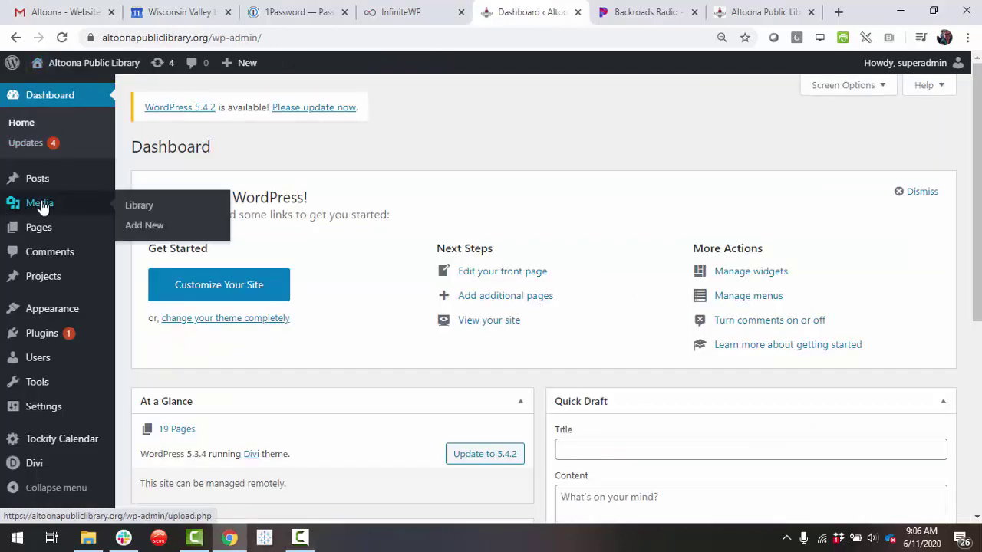
pyautogui.click(42, 203)
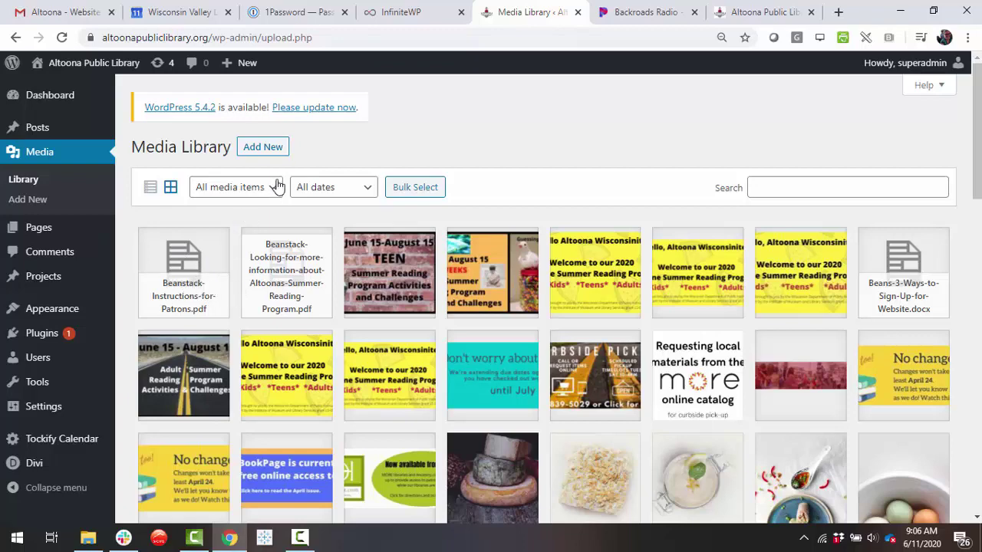
# Show the Add New upload area and cancel the file chooser without choosing a file.
pyautogui.click(262, 148)
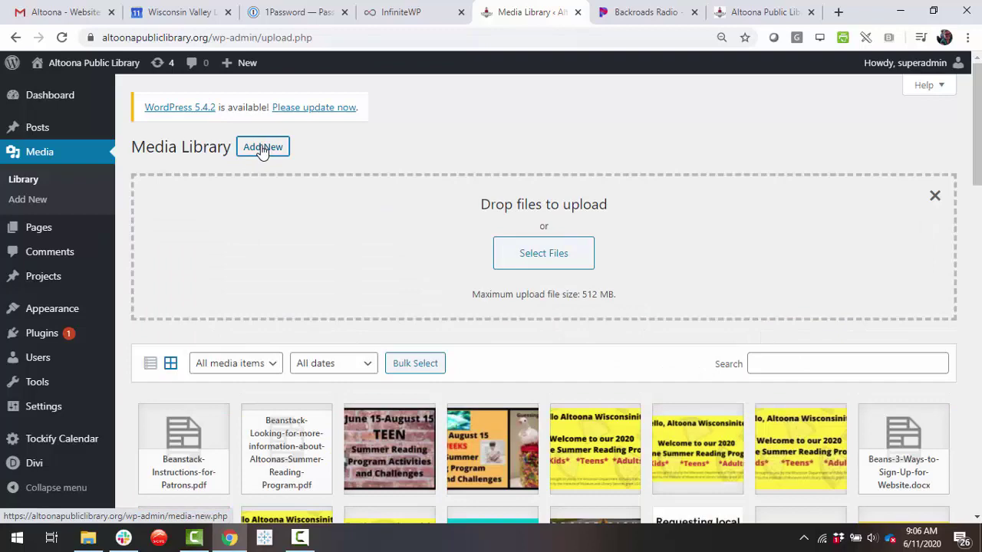
pyautogui.click(544, 255)
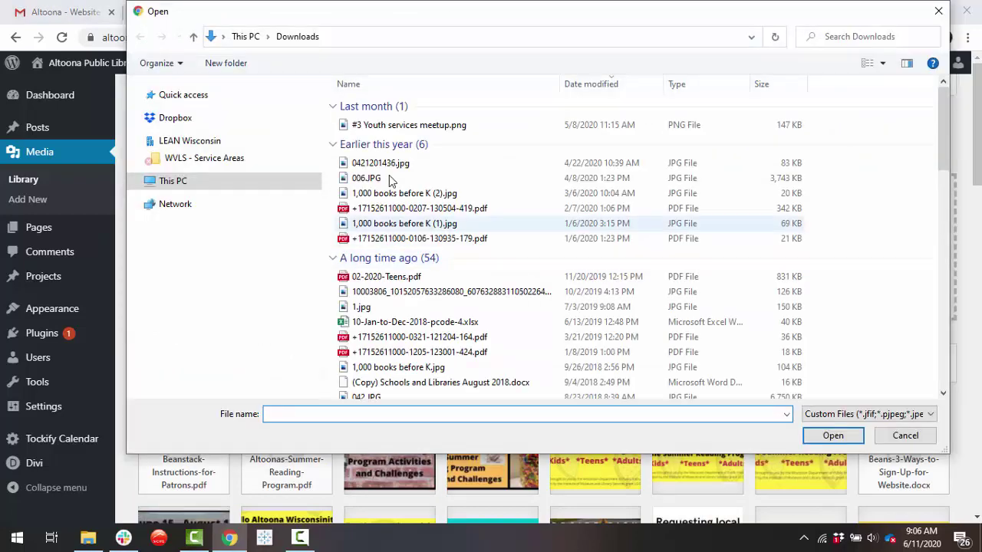
pyautogui.press('Escape')
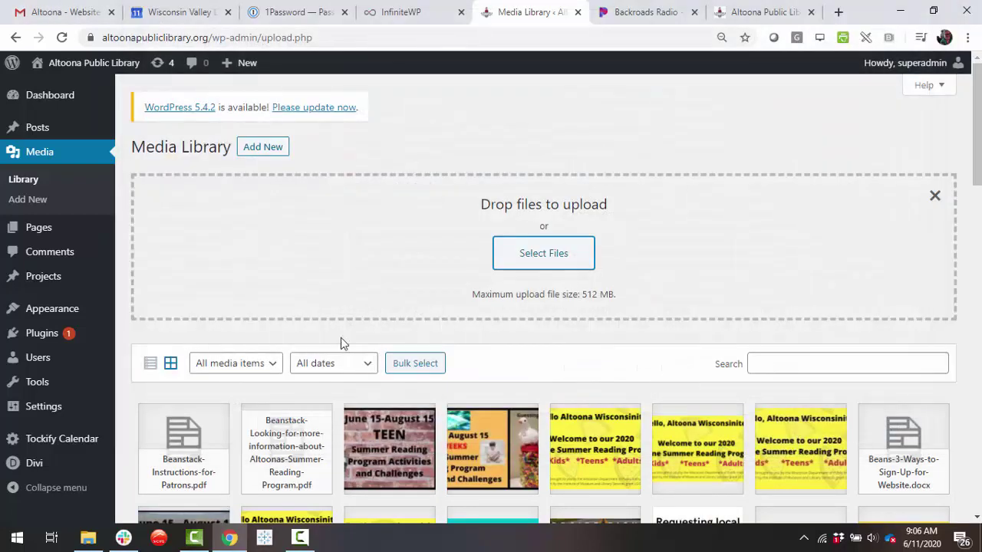
pyautogui.scroll(-2, 260, 351)
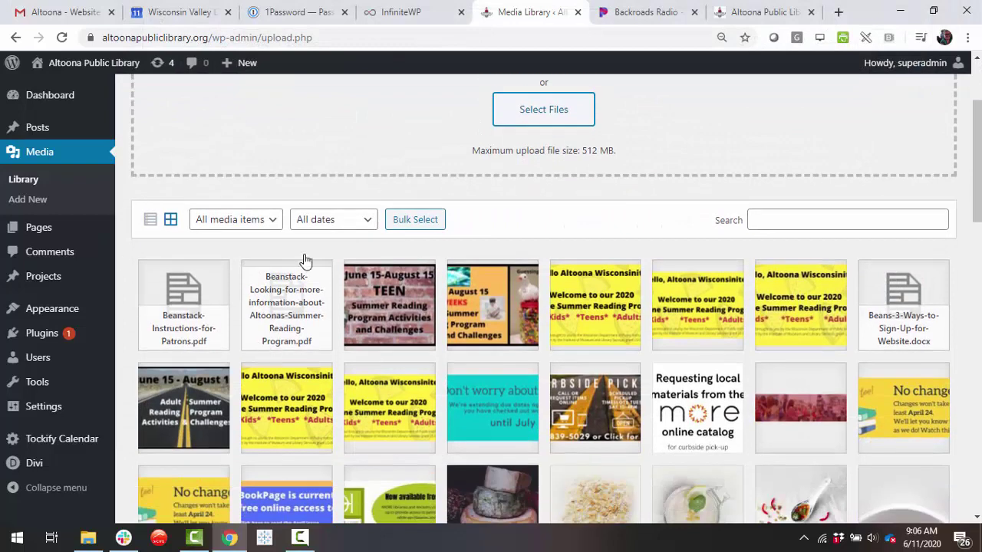
# Copy the Beanstack-Instructions-for-Patrons.pdf file URL from its attachment details, then close them.
pyautogui.click(182, 301)
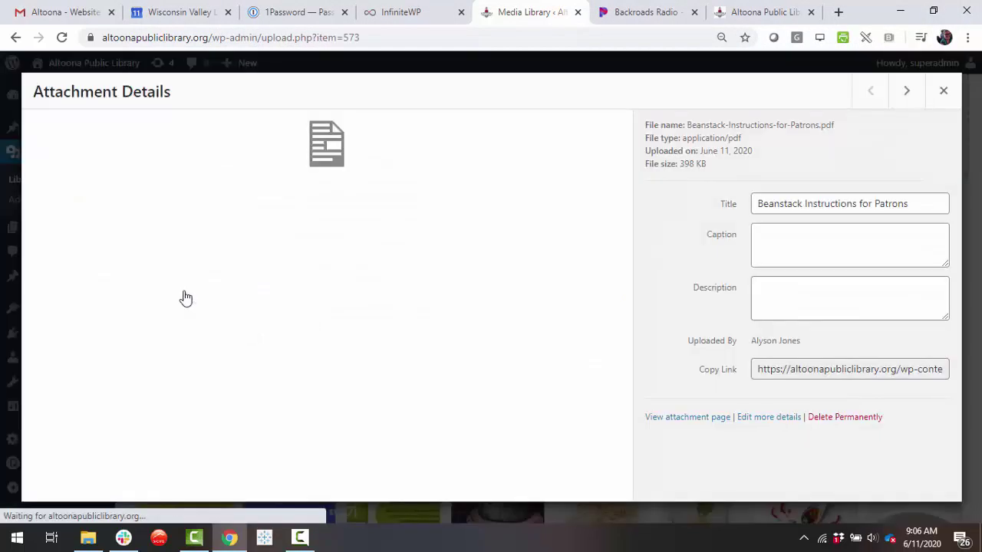
pyautogui.click(781, 371)
pyautogui.rightClick(783, 372)
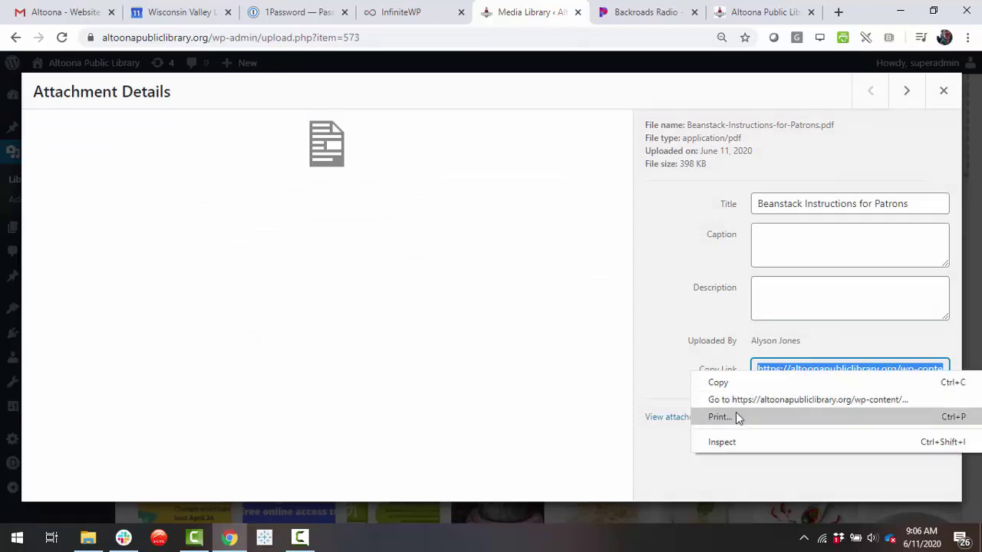
pyautogui.click(727, 384)
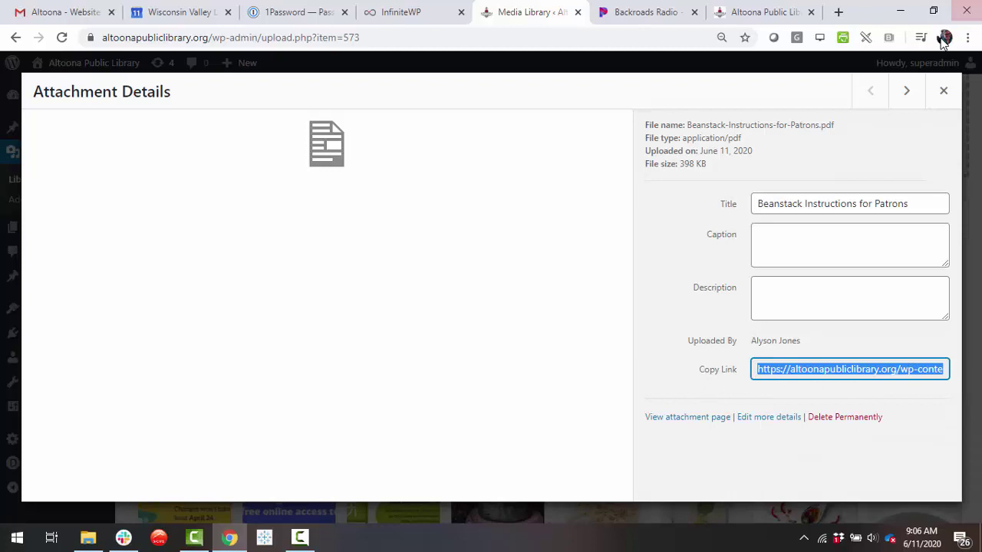
pyautogui.click(943, 91)
pyautogui.moveTo(46, 74)
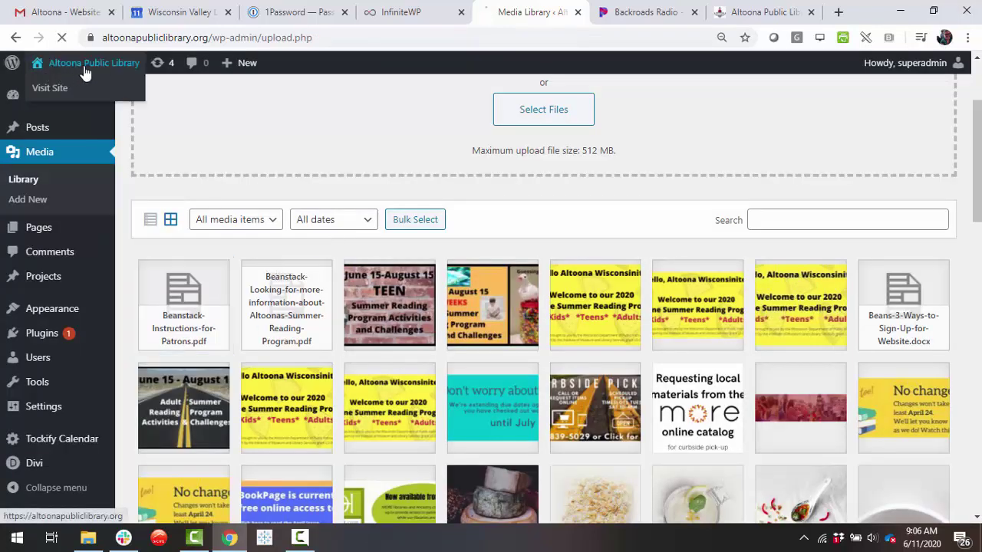
# Visit the library homepage and enable the Divi Visual Builder on it.
pyautogui.click(82, 69)
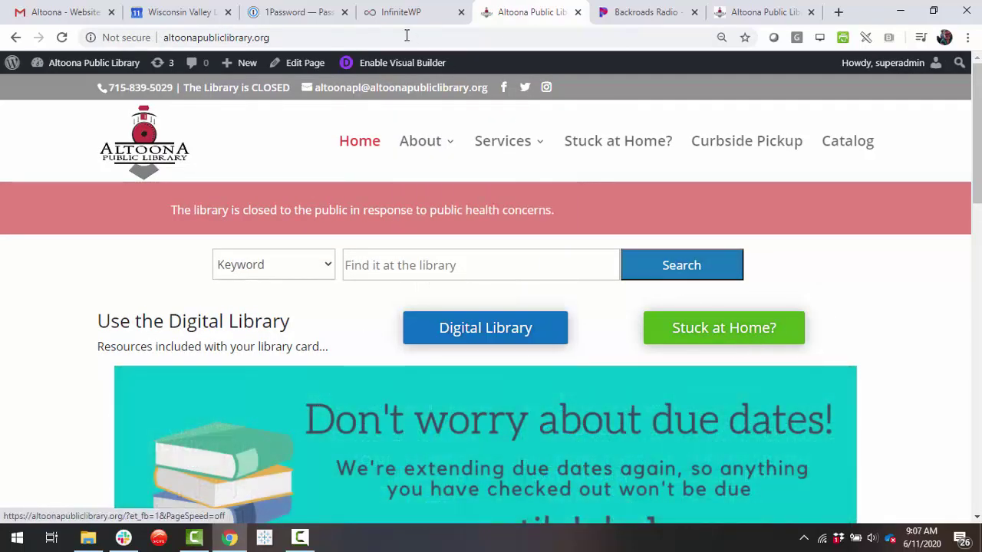
pyautogui.click(403, 68)
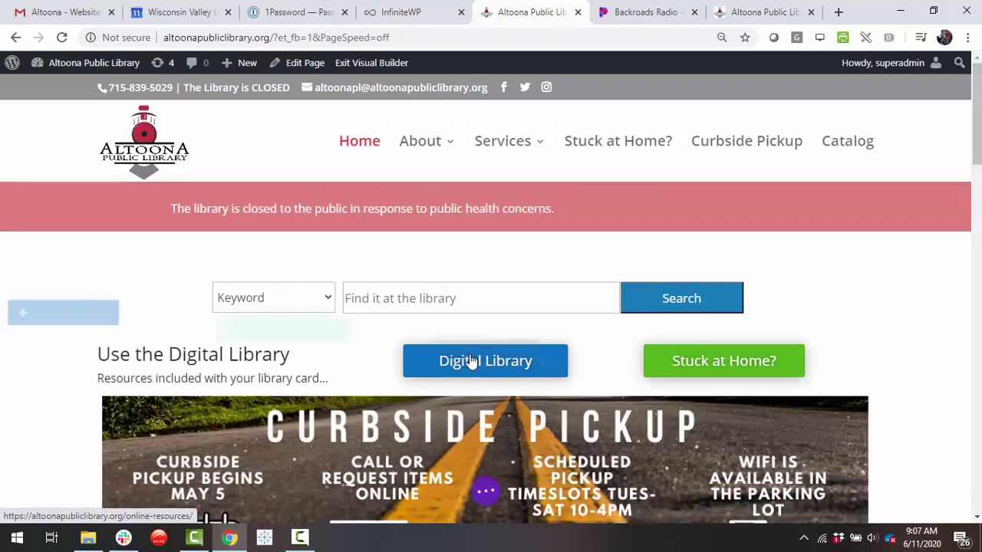
# Replace the Digital Library button's /online-resources/ link with the copied Beanstack PDF URL.
pyautogui.moveTo(453, 358)
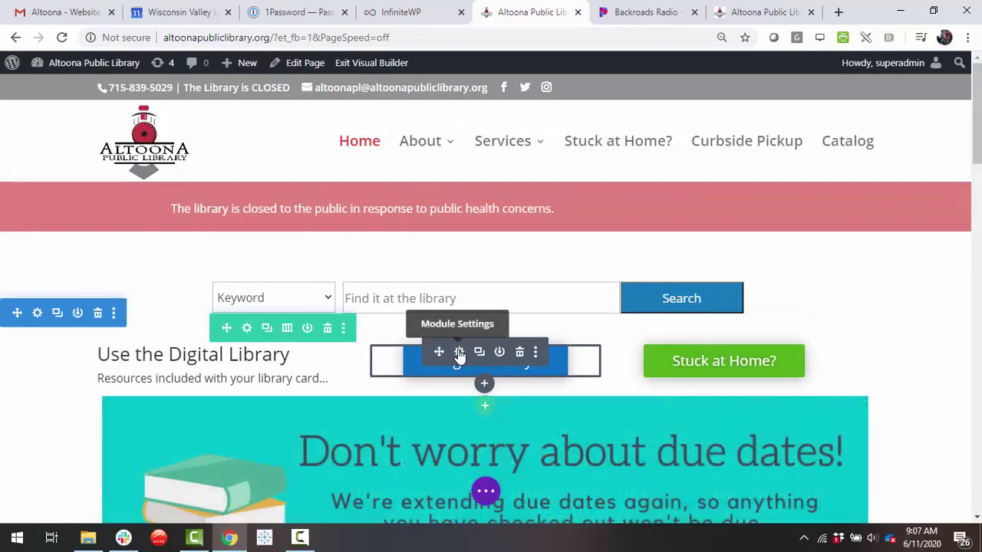
pyautogui.click(459, 352)
pyautogui.click(182, 311)
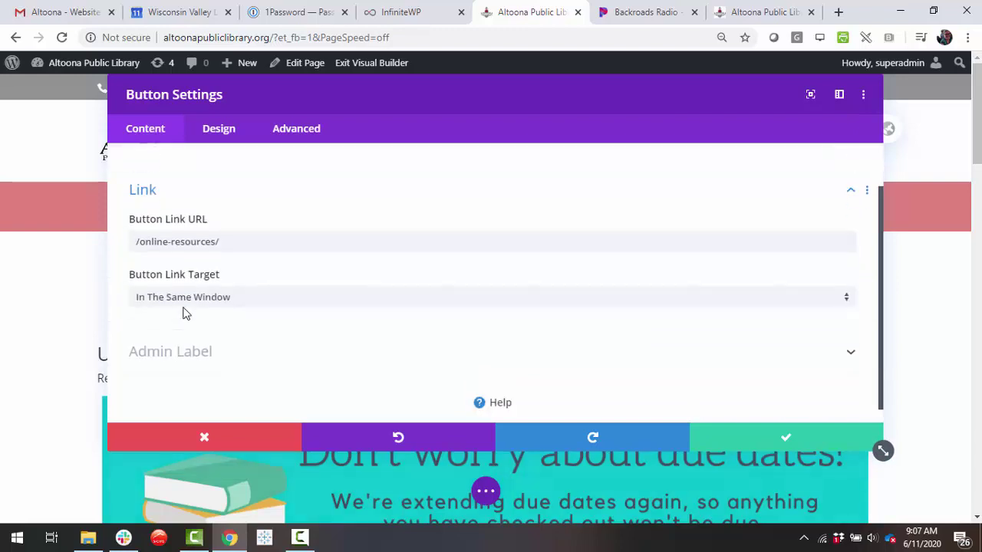
pyautogui.moveTo(234, 227); pyautogui.dragTo(94, 220)
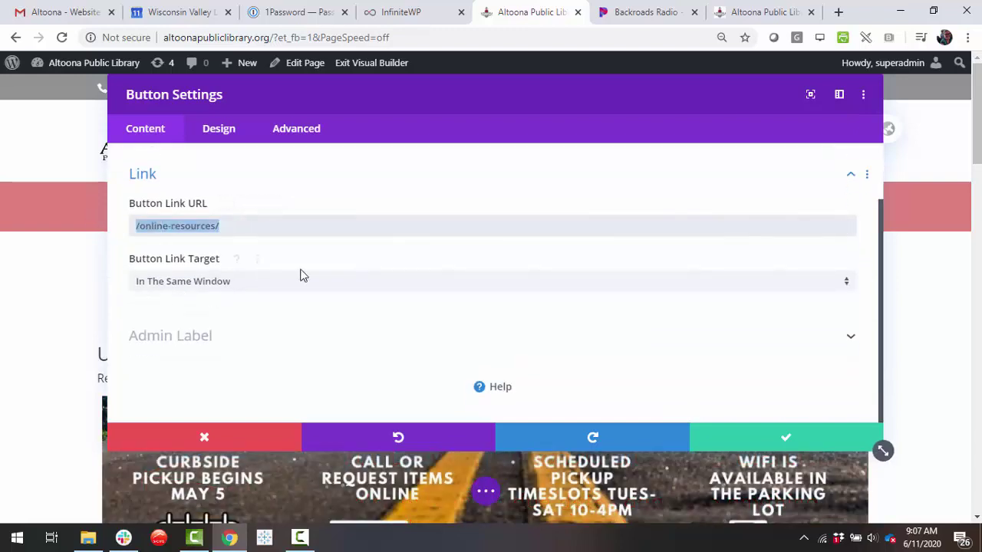
pyautogui.write('https://altoonapubliclibrary.org/wp-content/uploads/2020/06/Beanstack-Instructions-for-Patrons.pdf')
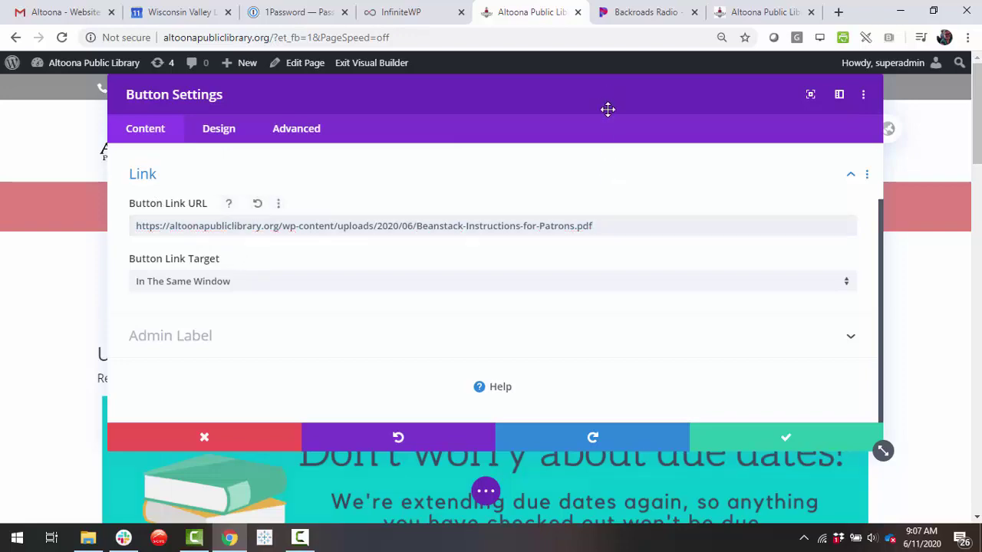
pyautogui.moveTo(607, 109)
pyautogui.mouseDown()
pyautogui.moveTo(632, 379)
pyautogui.moveTo(624, 412)
pyautogui.moveTo(618, 101)
pyautogui.mouseUp()
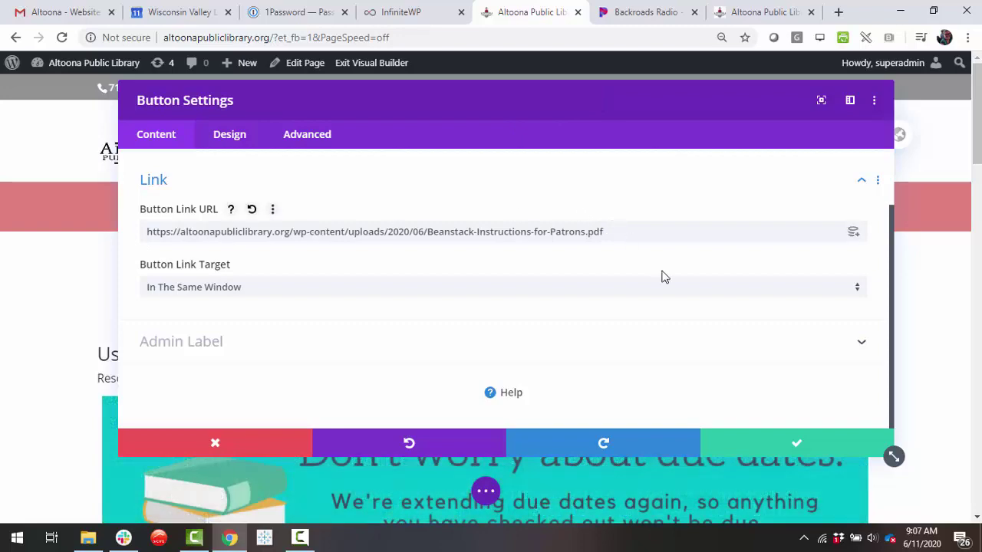
pyautogui.click(773, 449)
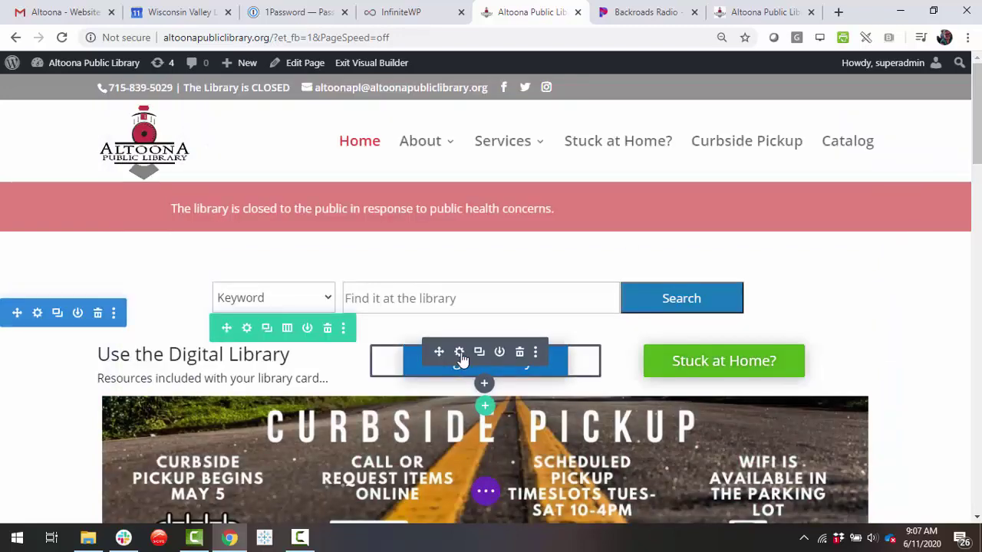
pyautogui.click(485, 491)
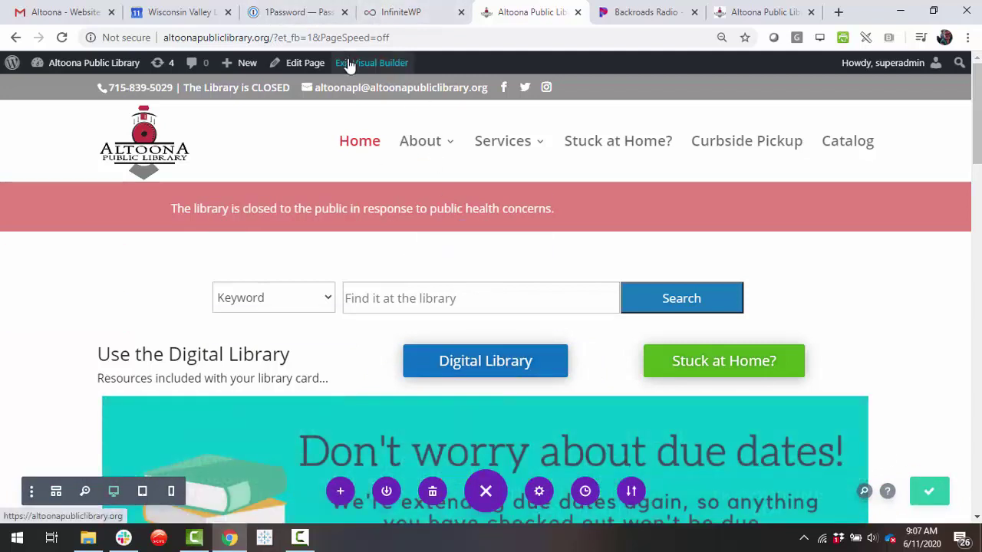
# Exit the builder, test that Digital Library opens the Beanstack PDF, then re-enable editing.
pyautogui.click(361, 63)
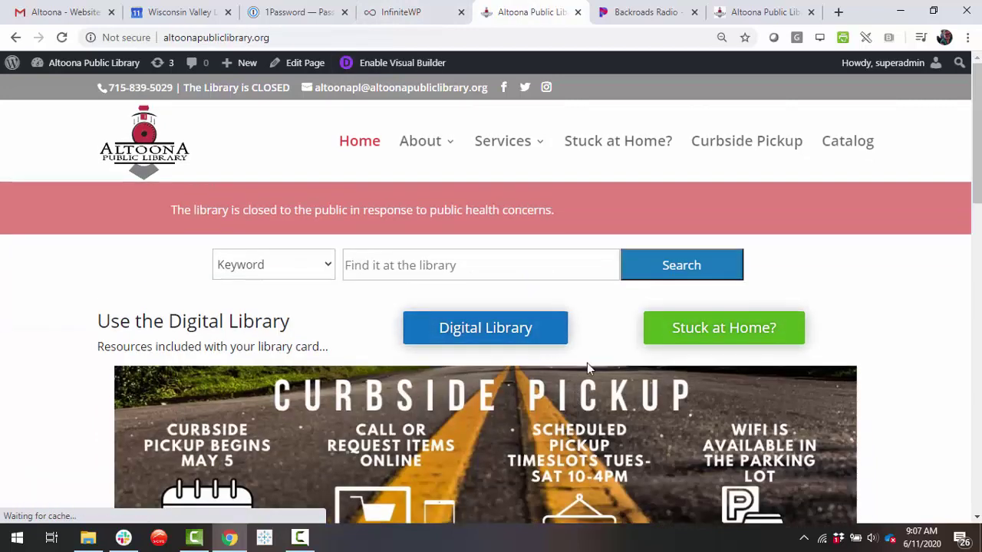
pyautogui.click(479, 338)
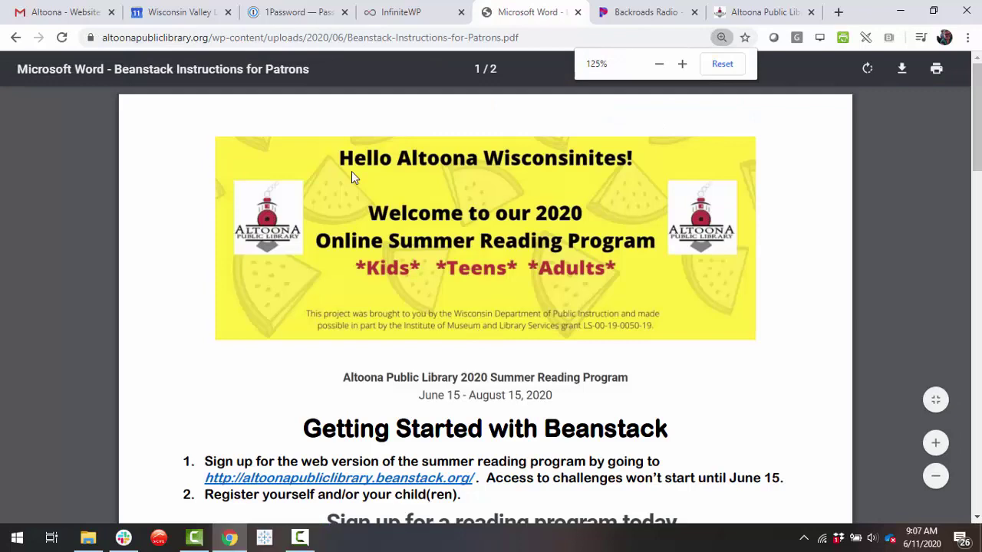
pyautogui.click(15, 38)
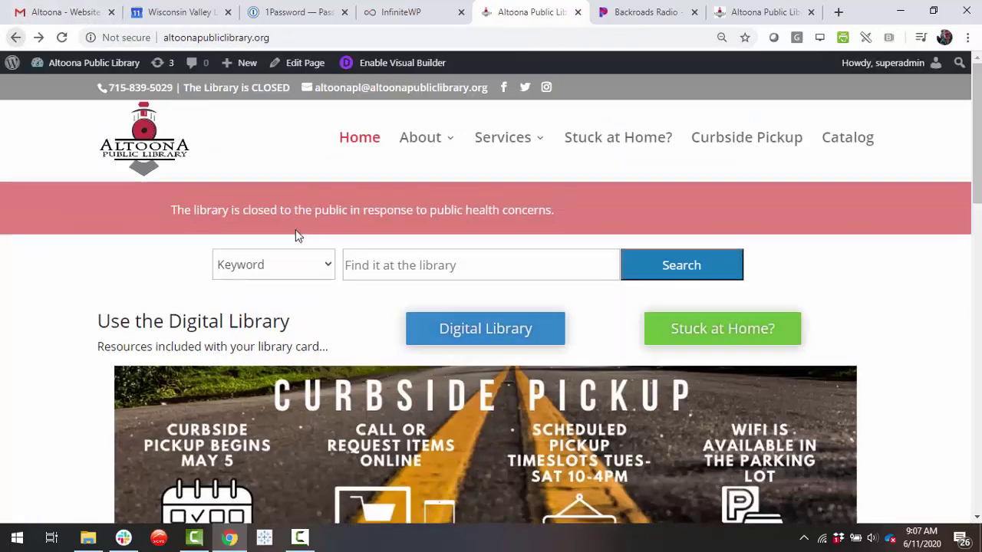
pyautogui.click(386, 69)
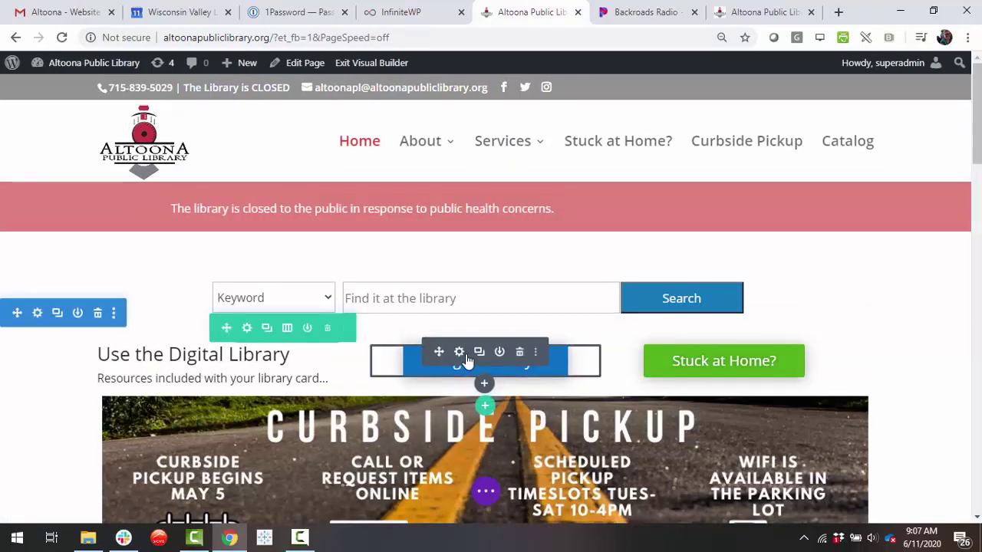
# Select the Digital Library button's PDF link and copy the Online Resources address from the live tab.
pyautogui.click(460, 353)
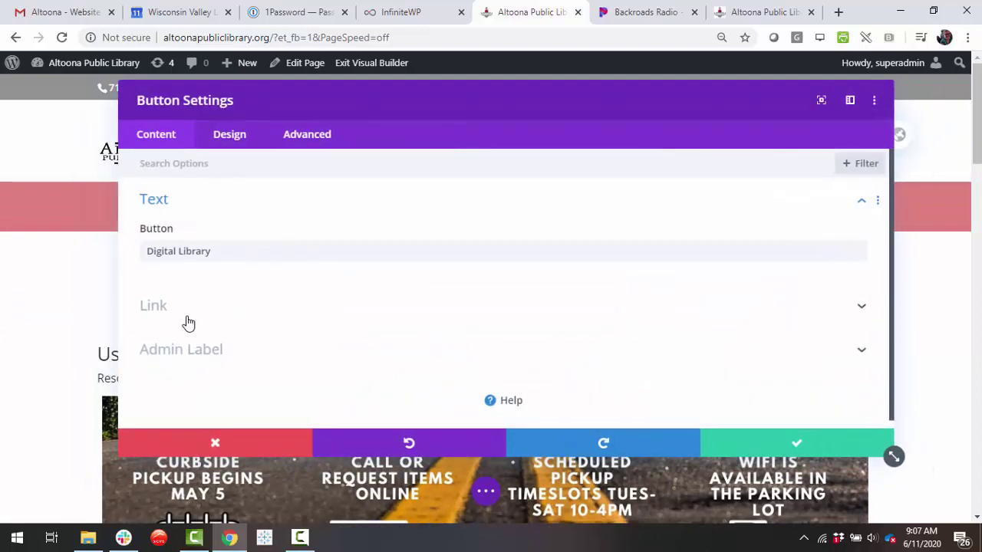
pyautogui.click(189, 323)
pyautogui.moveTo(636, 233); pyautogui.dragTo(72, 247)
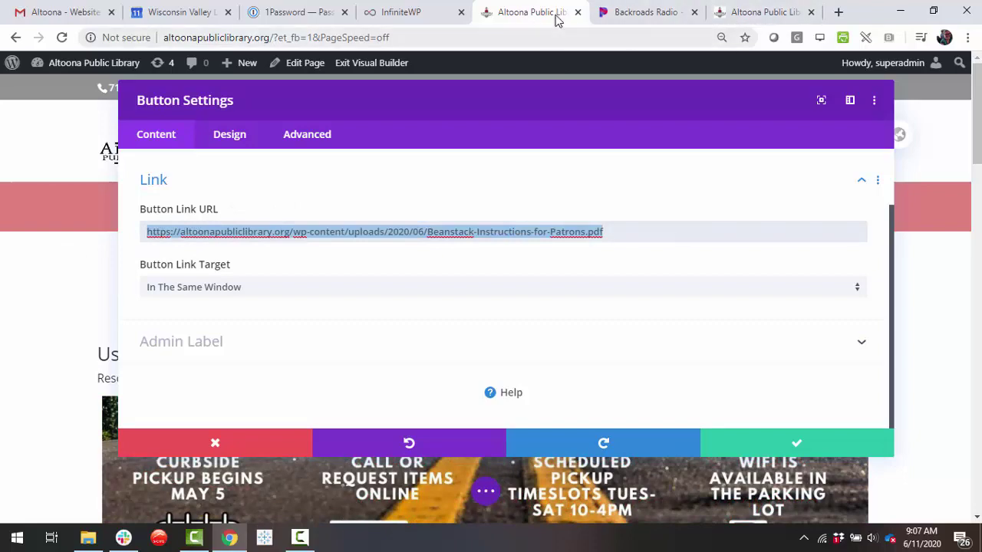
pyautogui.click(754, 12)
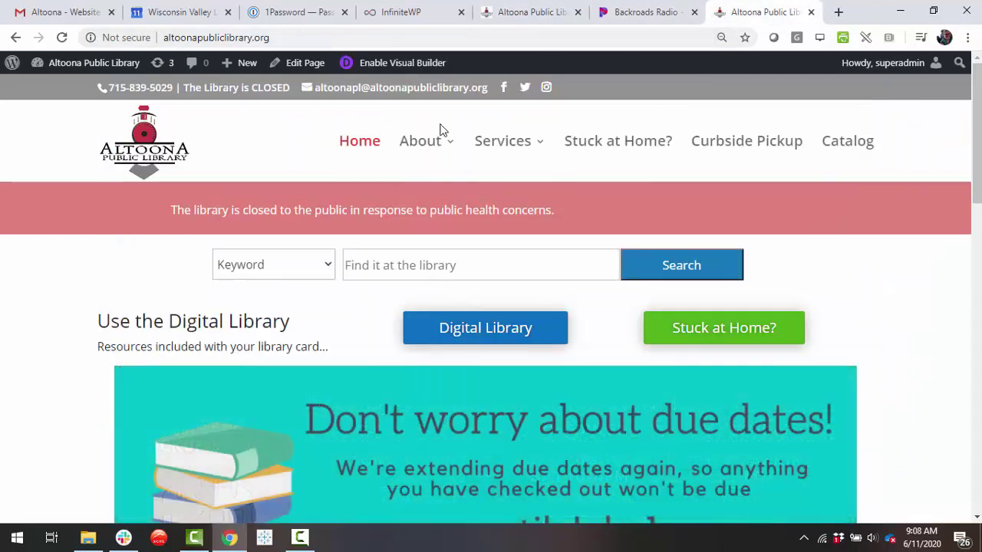
pyautogui.moveTo(441, 146)
pyautogui.moveTo(502, 147)
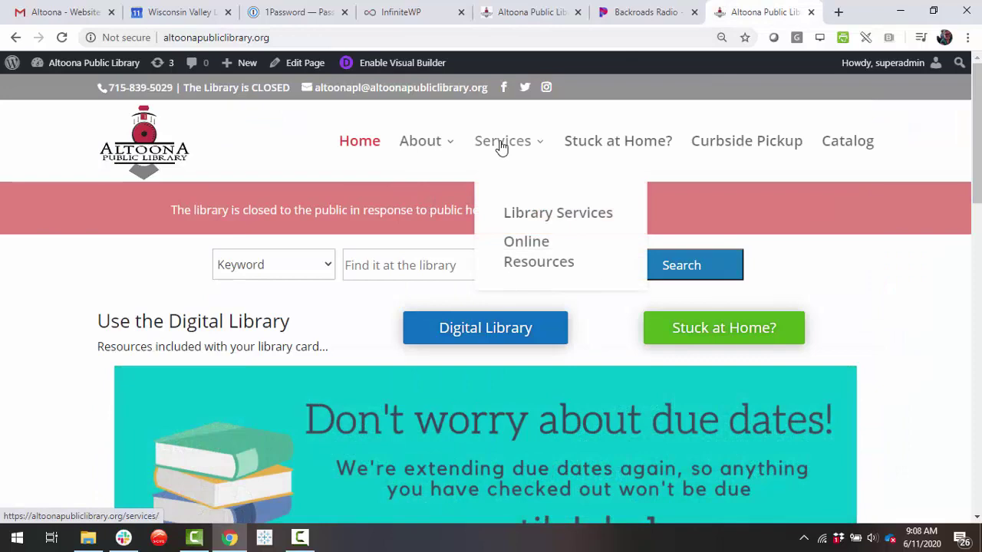
pyautogui.rightClick(527, 249)
pyautogui.click(562, 335)
# Paste that address as the button link, trim it to /online-resources/, and apply.
pyautogui.click(522, 13)
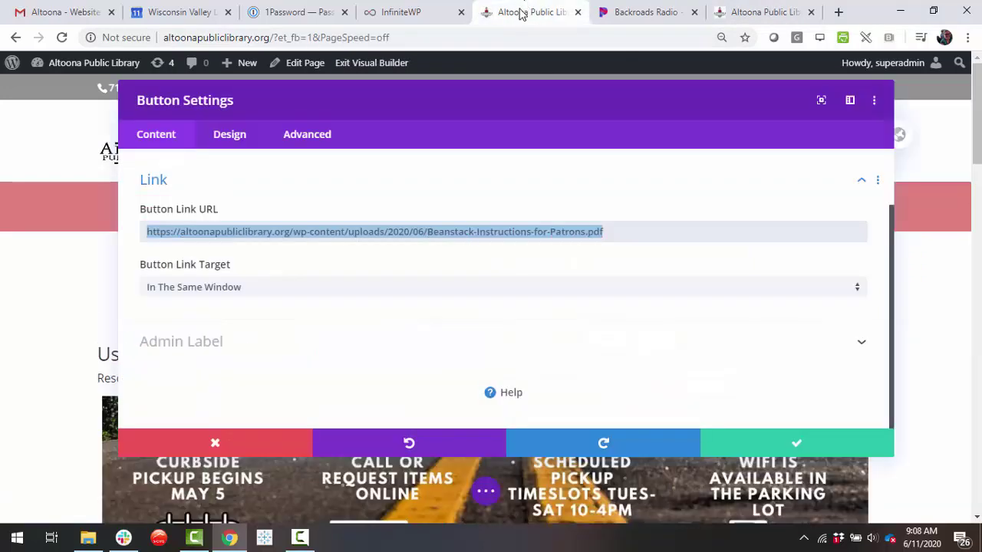
pyautogui.hotkey('ctrl', 'v')
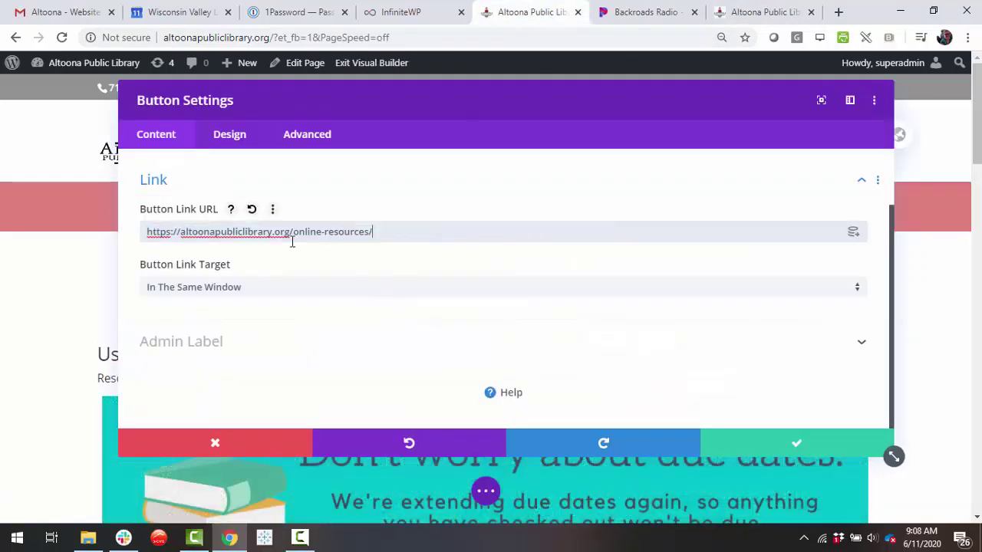
pyautogui.moveTo(292, 231); pyautogui.dragTo(146, 232)
pyautogui.press('BackSpace')
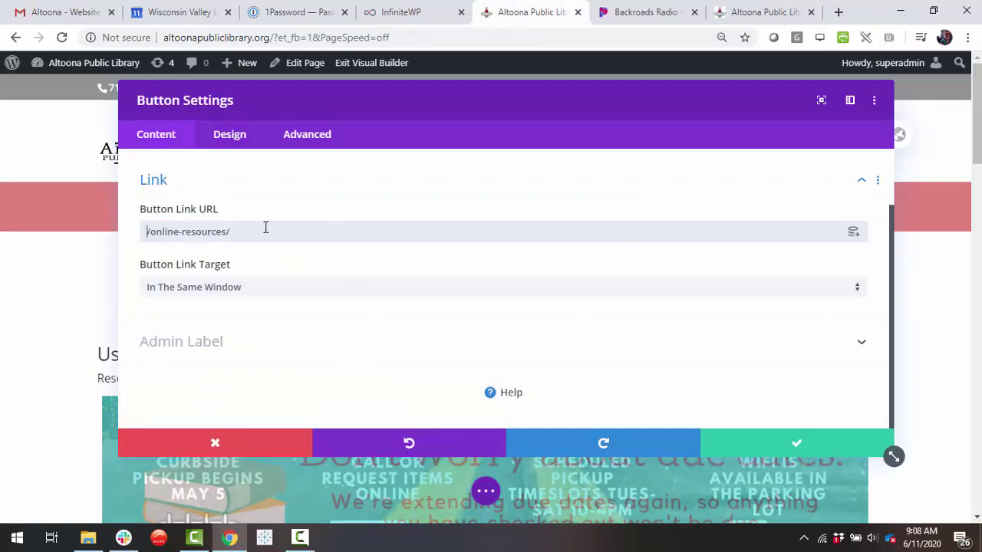
pyautogui.click(735, 443)
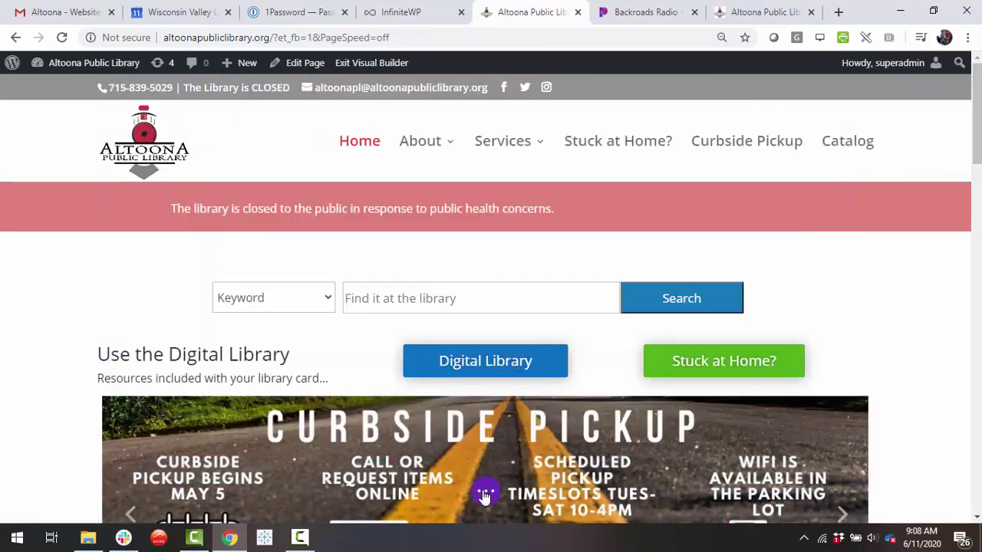
# Save the homepage, exit the builder, and re-enable the Visual Builder in the edited tab.
pyautogui.moveTo(860, 488)
pyautogui.click(932, 498)
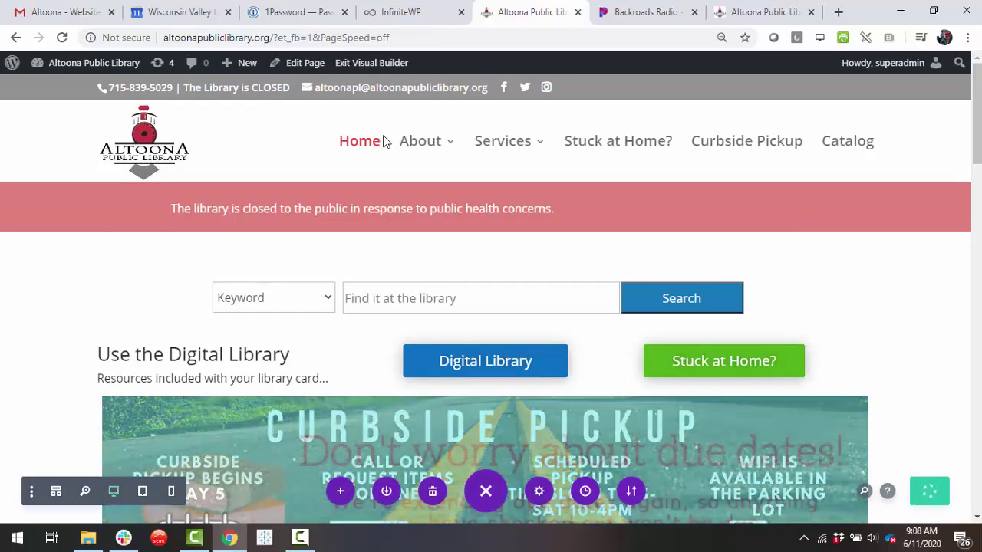
pyautogui.moveTo(421, 140)
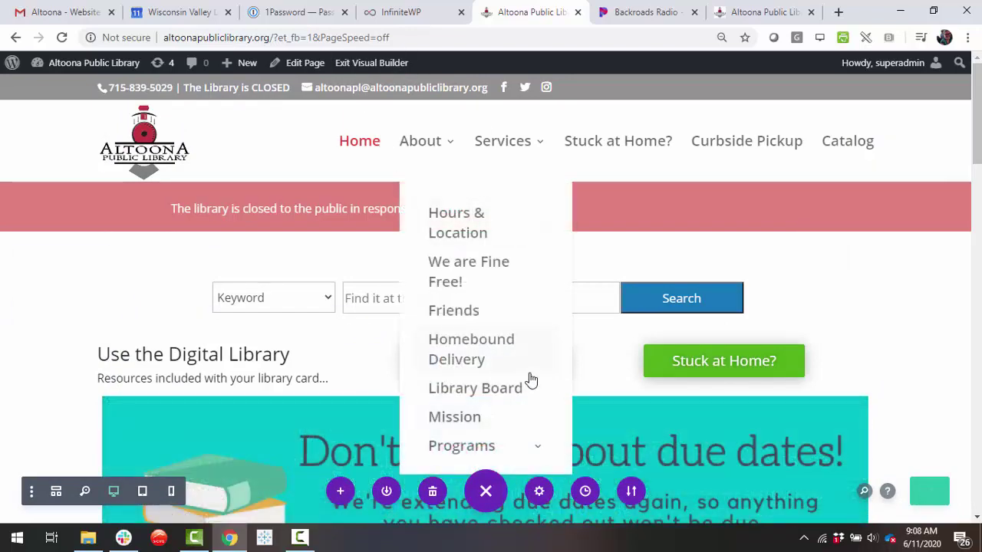
pyautogui.click(365, 66)
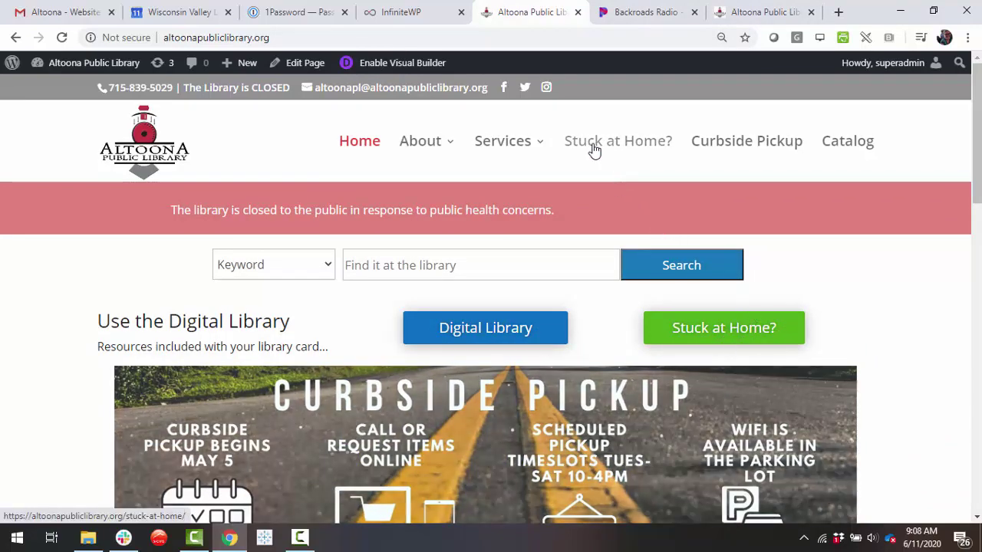
pyautogui.click(737, 12)
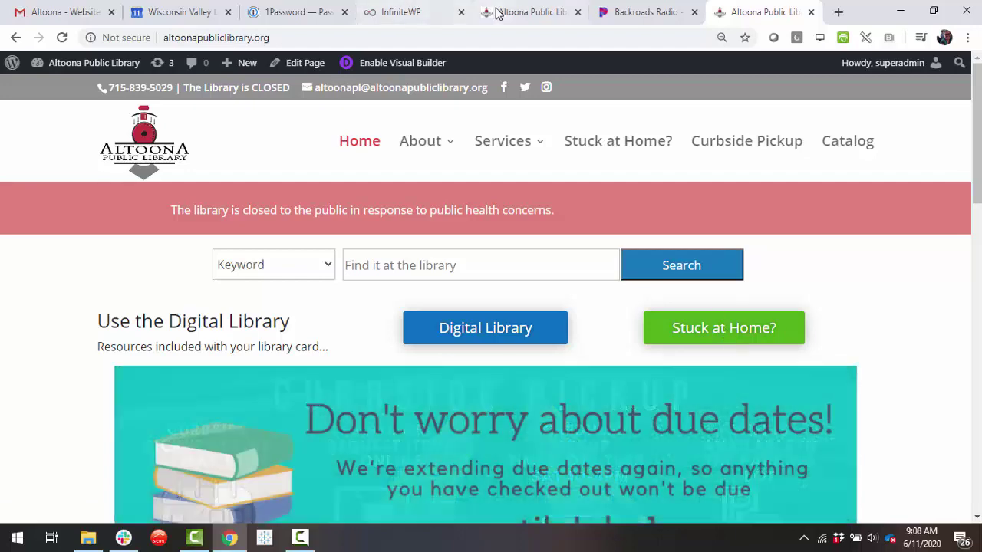
pyautogui.click(521, 11)
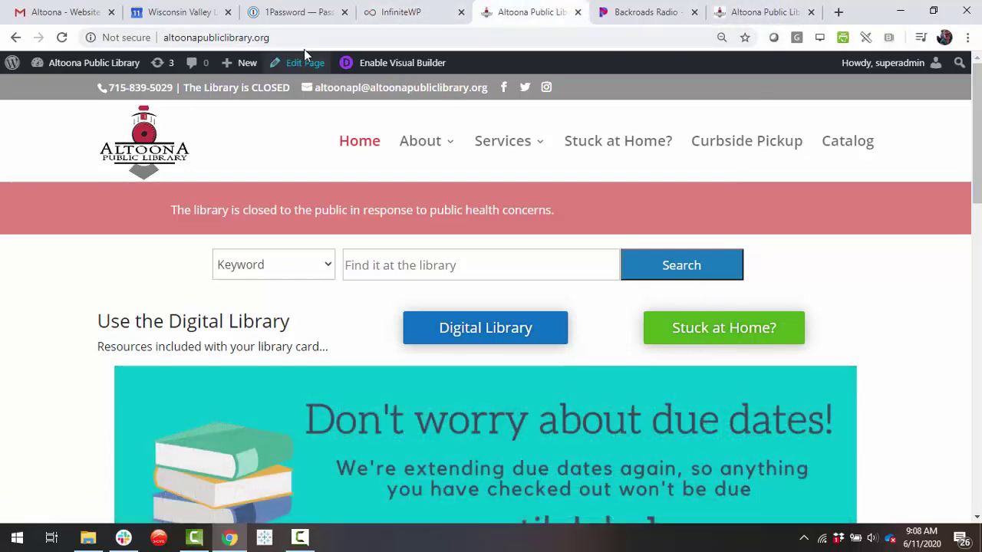
pyautogui.click(410, 64)
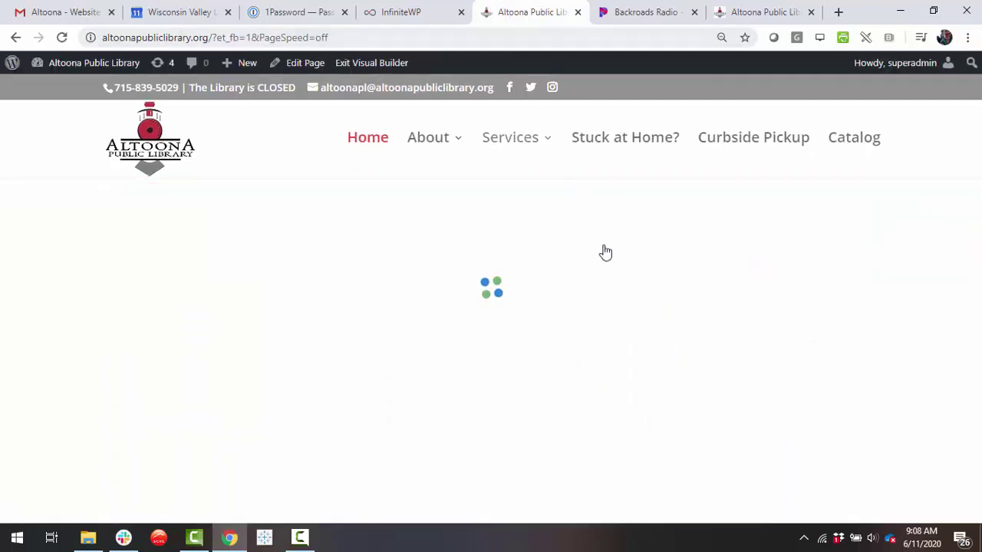
# Copy the Stuck at Home? menu link address from the live tab and open that page.
pyautogui.click(743, 16)
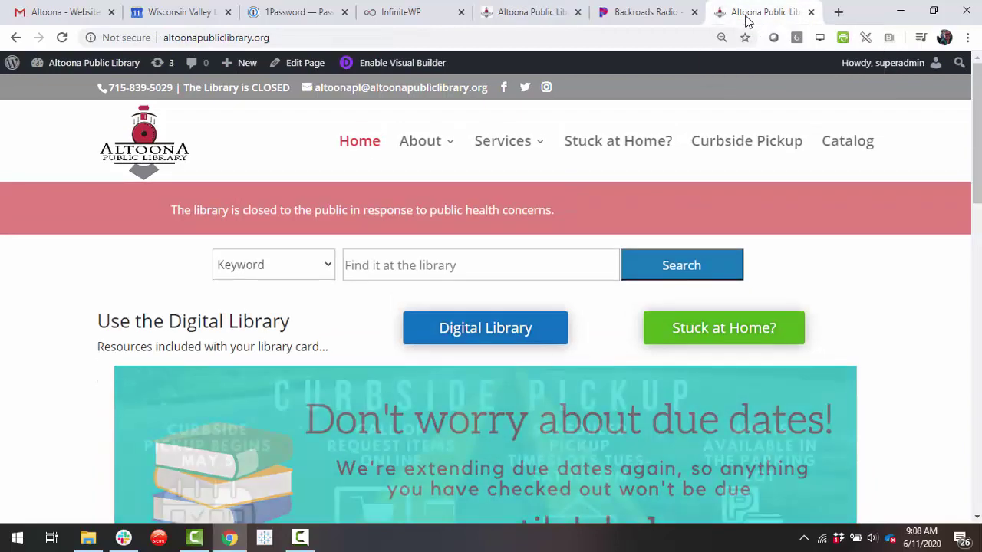
pyautogui.rightClick(603, 141)
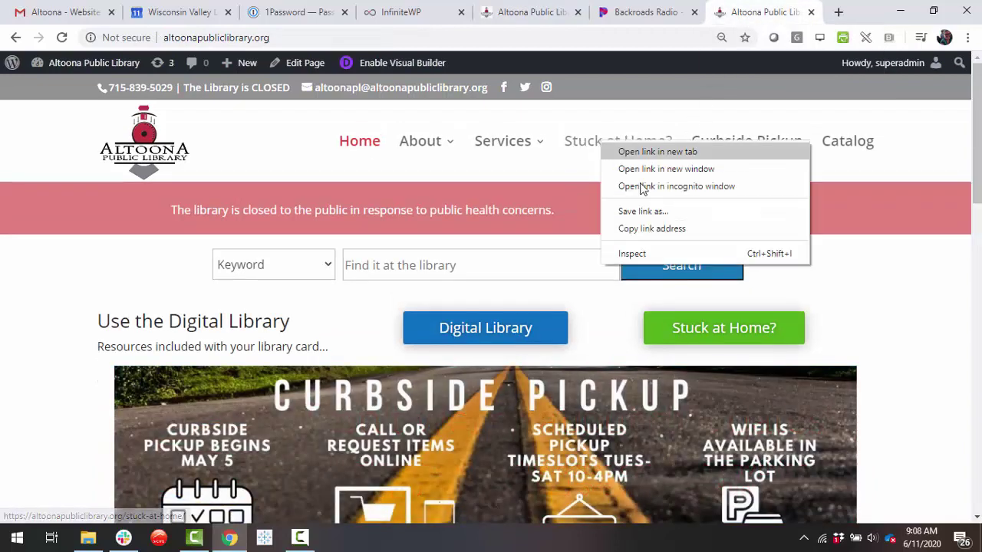
pyautogui.click(650, 229)
pyautogui.click(625, 163)
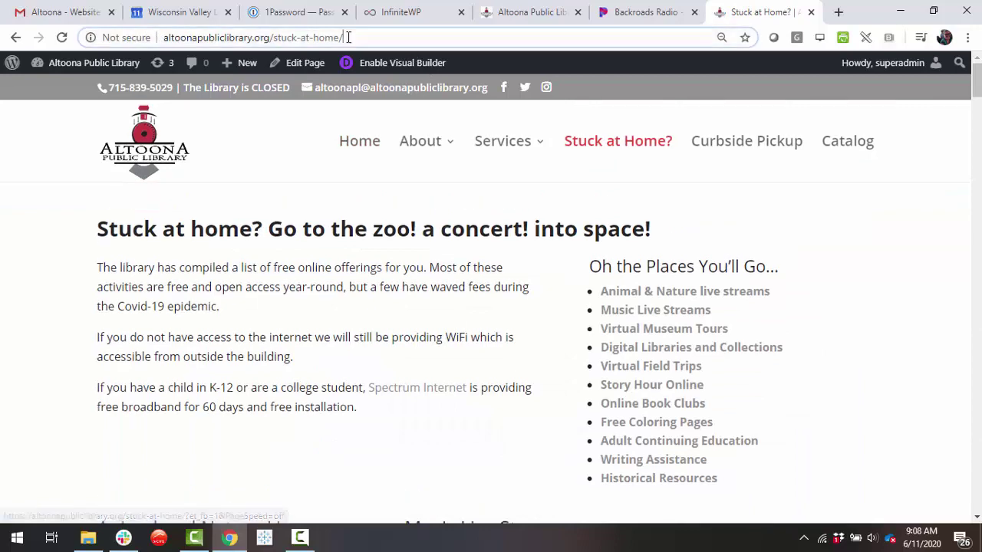
pyautogui.click(369, 37)
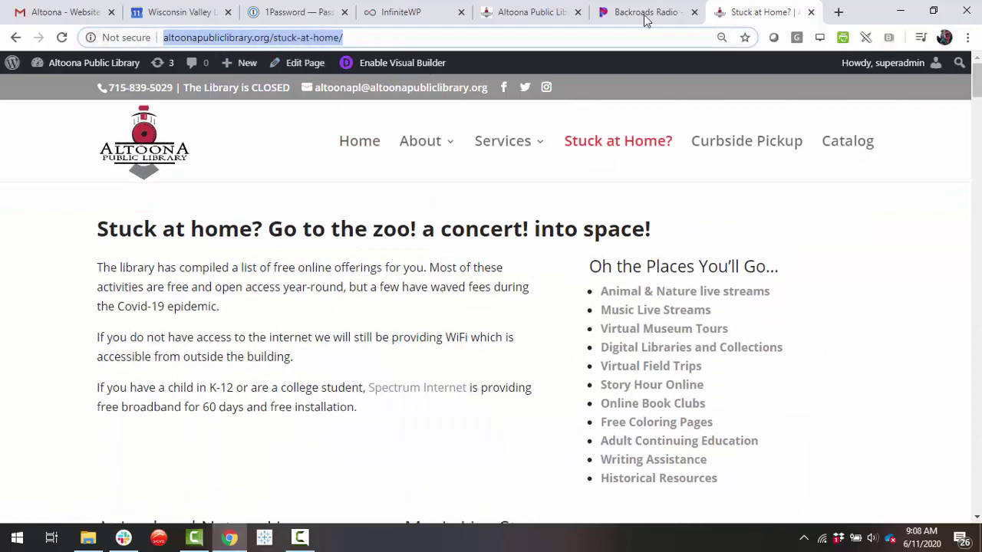
pyautogui.click(527, 12)
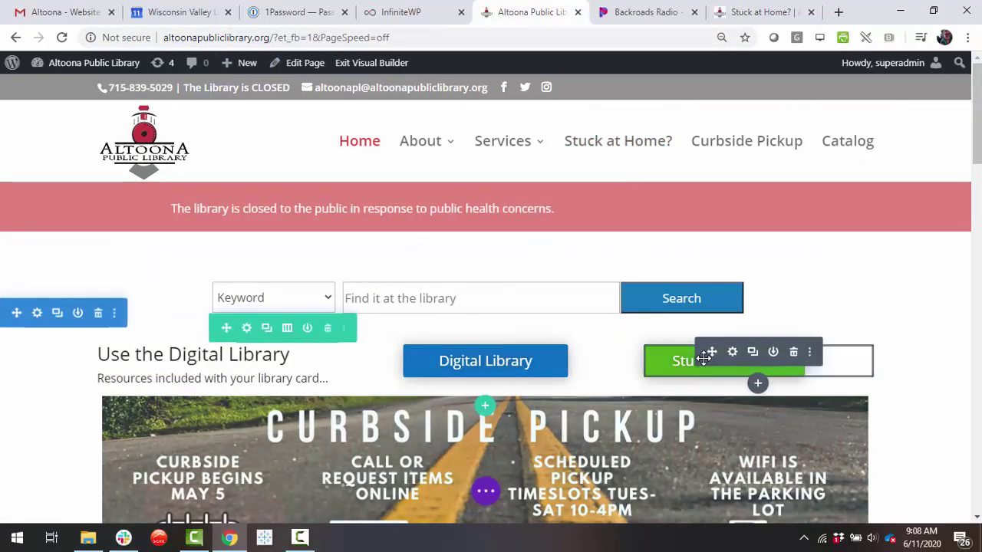
pyautogui.click(733, 352)
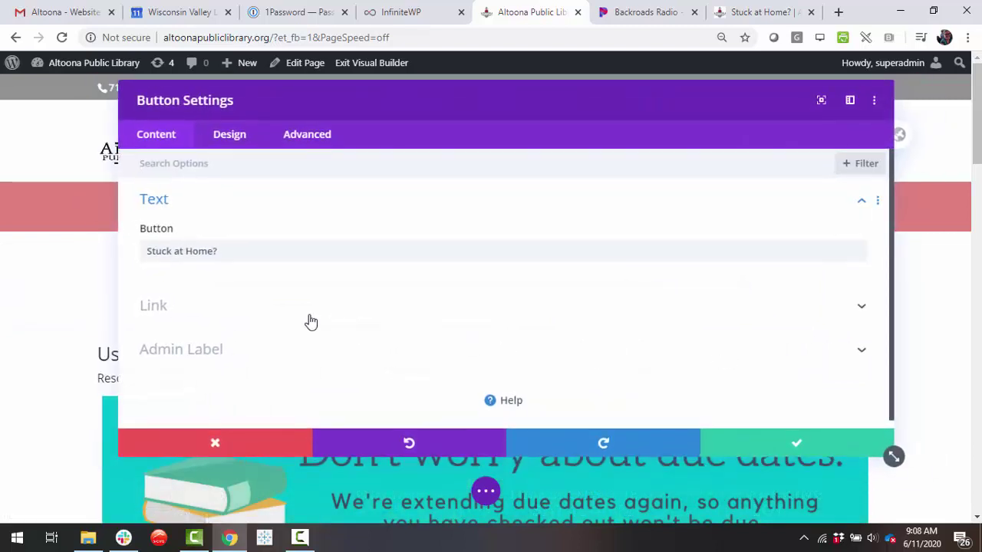
pyautogui.click(160, 316)
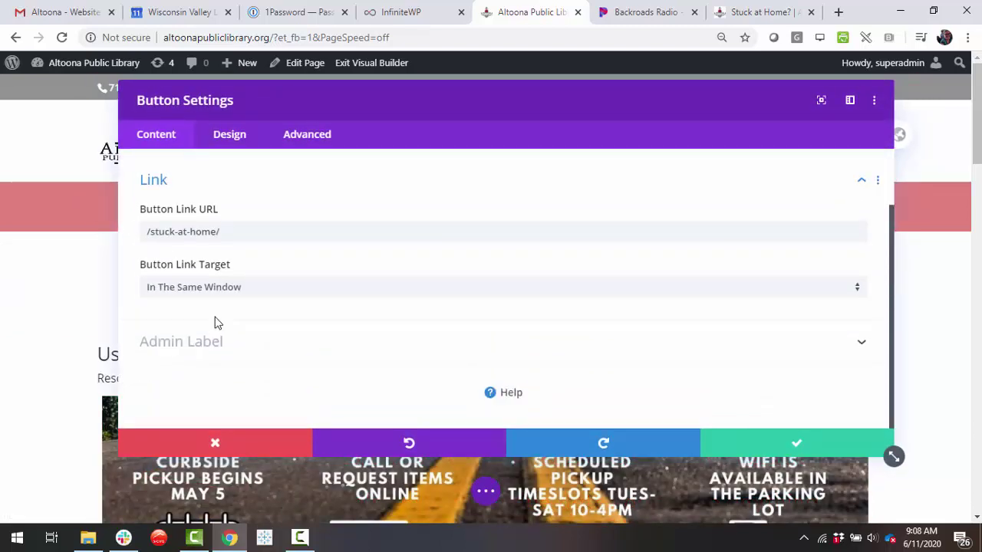
pyautogui.tripleClick(246, 224)
pyautogui.hotkey('ctrl', 'v')
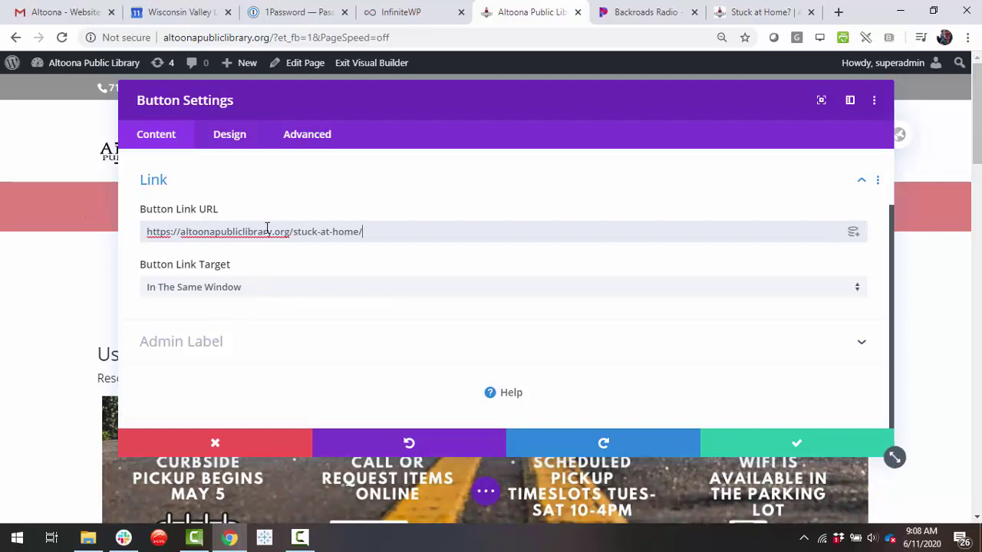
pyautogui.click(764, 440)
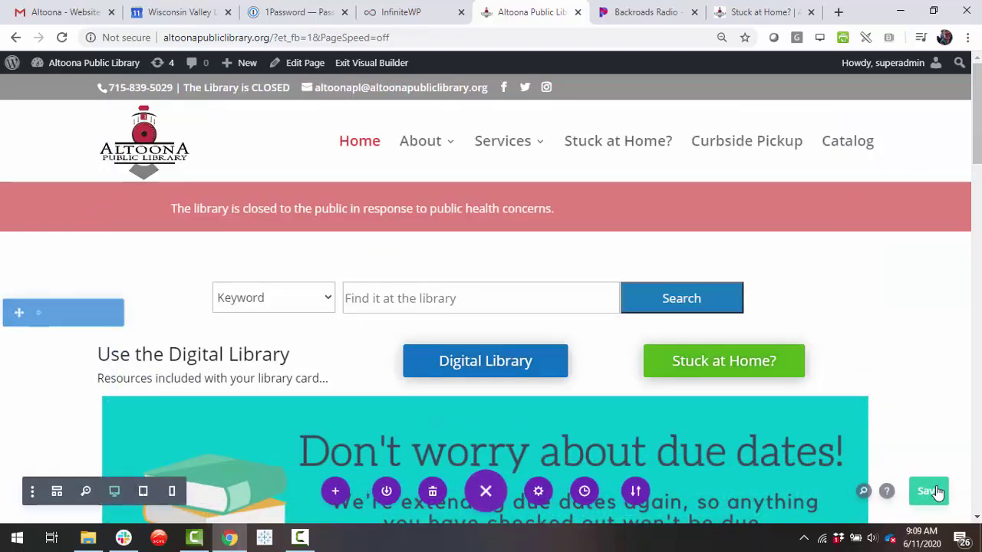
pyautogui.click(938, 492)
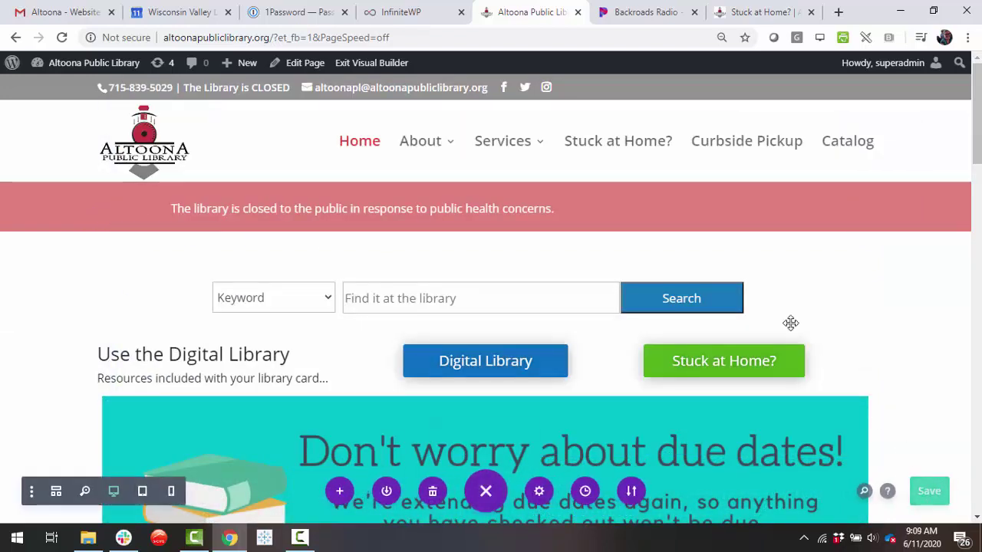
pyautogui.click(359, 64)
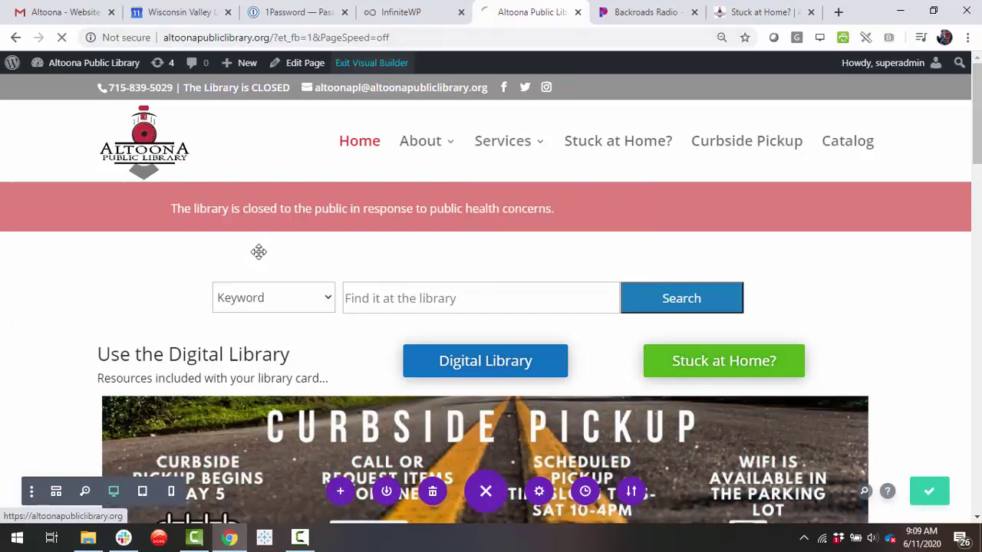